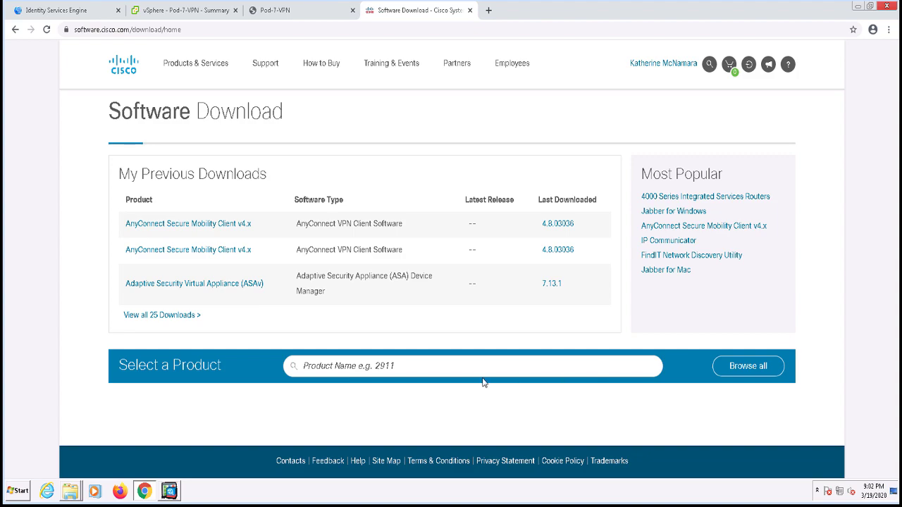
# Search for 'anyconnect' and open the AnyConnect Secure Mobility Client v4.x downloads page
pyautogui.click(348, 366)
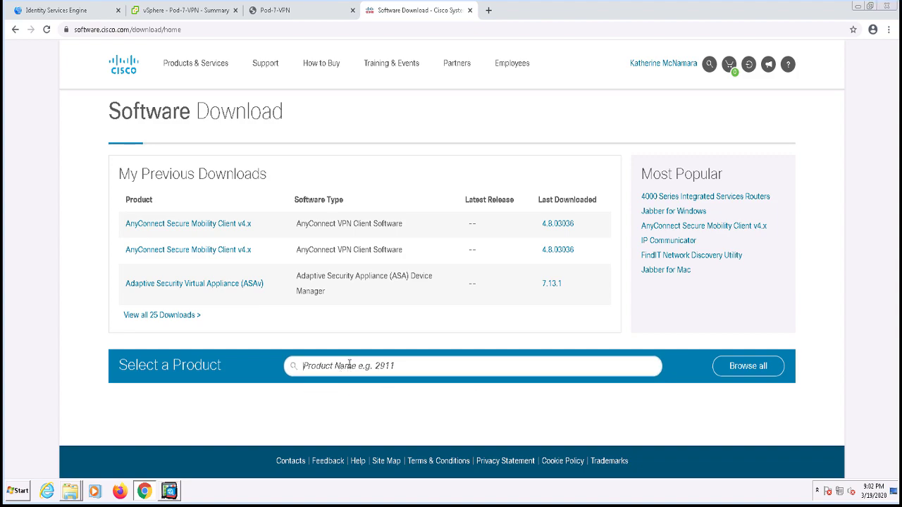
pyautogui.write('anyconnect')
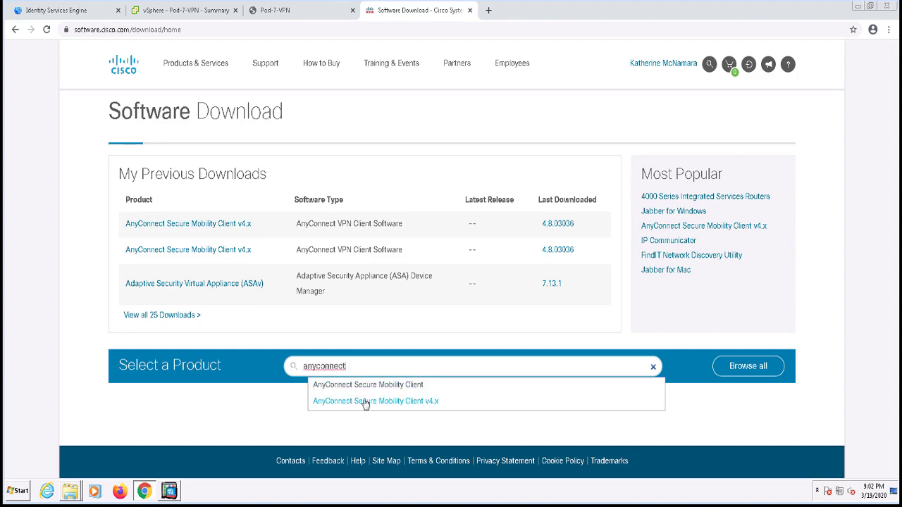
pyautogui.click(365, 403)
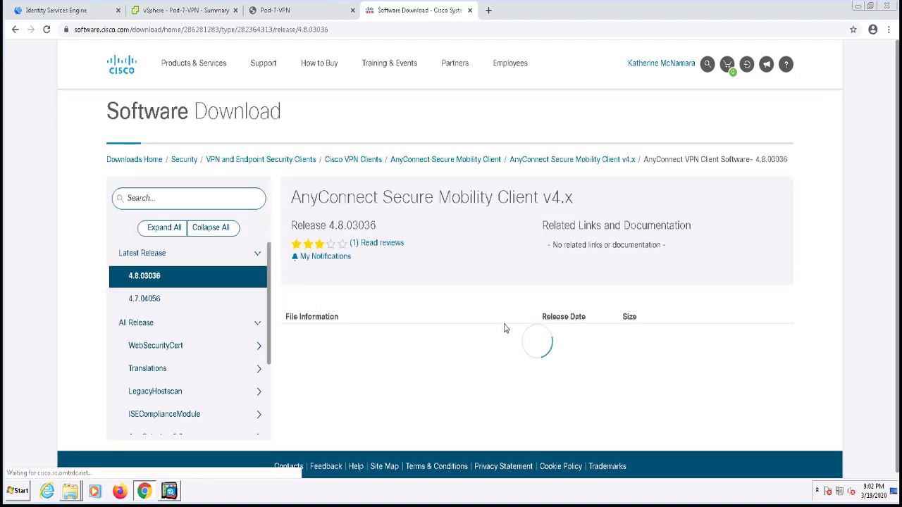
# Scroll the 4.8.03036 file list to the Headend Deployment Package rows for Windows, Mac OS and Linux
pyautogui.scroll(-1, 507, 330)
pyautogui.scroll(-5, 511, 331)
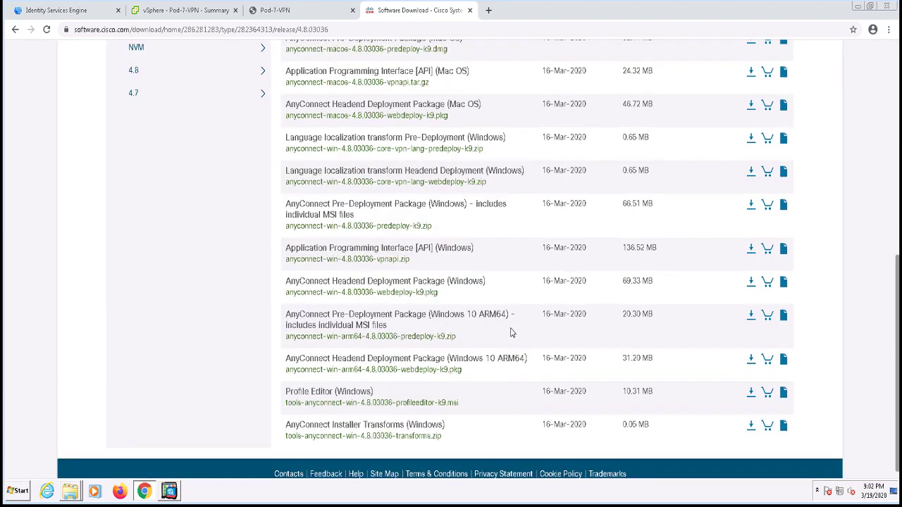
pyautogui.scroll(1, 642, 343)
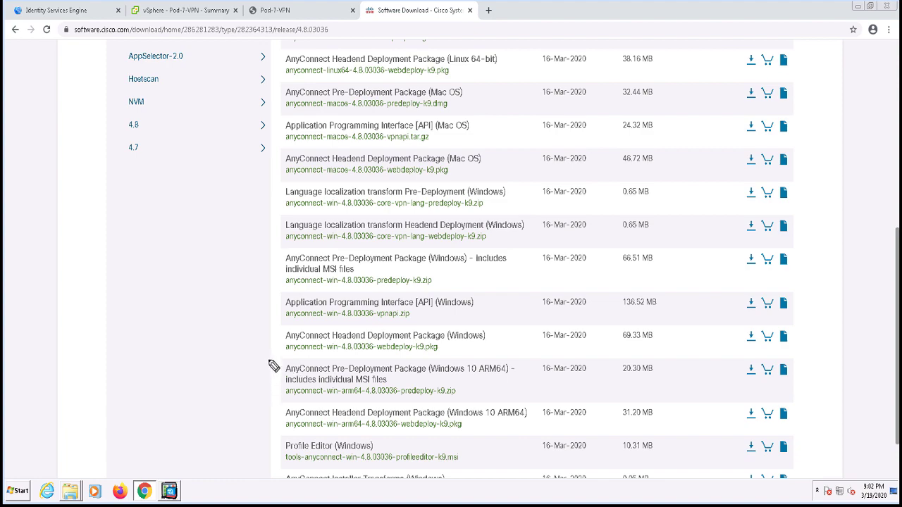
pyautogui.moveTo(264, 360)
pyautogui.mouseDown()
pyautogui.moveTo(487, 374)
pyautogui.moveTo(489, 309)
pyautogui.moveTo(282, 346)
pyautogui.moveTo(274, 363)
pyautogui.mouseUp()
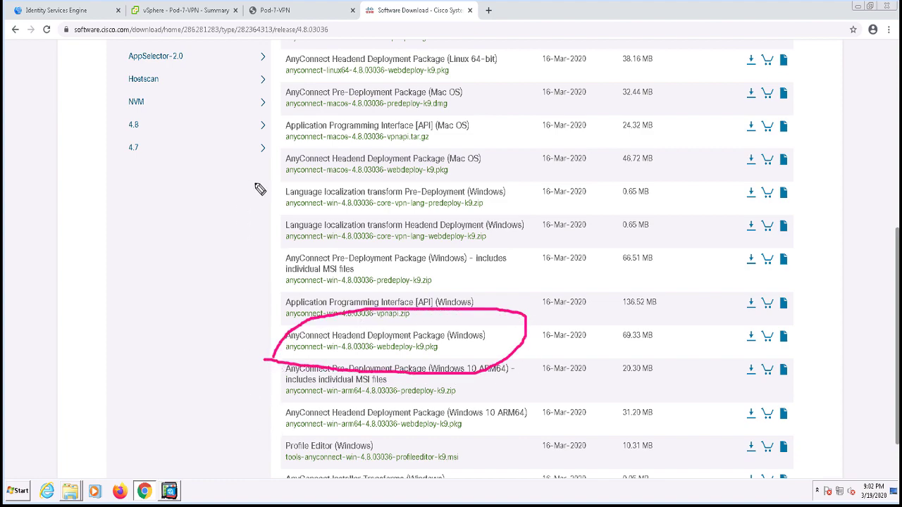
pyautogui.moveTo(259, 183)
pyautogui.mouseDown()
pyautogui.moveTo(416, 201)
pyautogui.moveTo(423, 143)
pyautogui.moveTo(264, 185)
pyautogui.mouseUp()
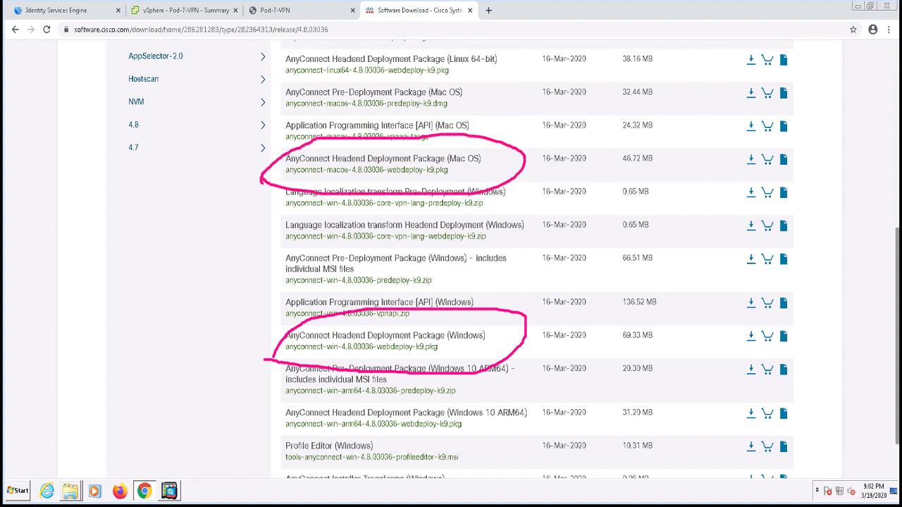
pyautogui.press('Escape')
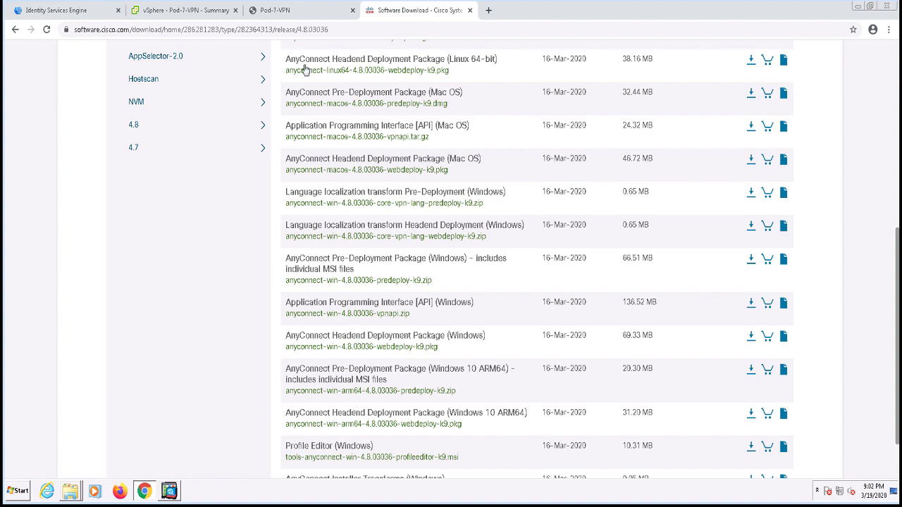
# In ASDM's Network (Client) Access configuration, launch the AnyConnect VPN Wizard from Wizards > VPN Wizards
pyautogui.click(169, 491)
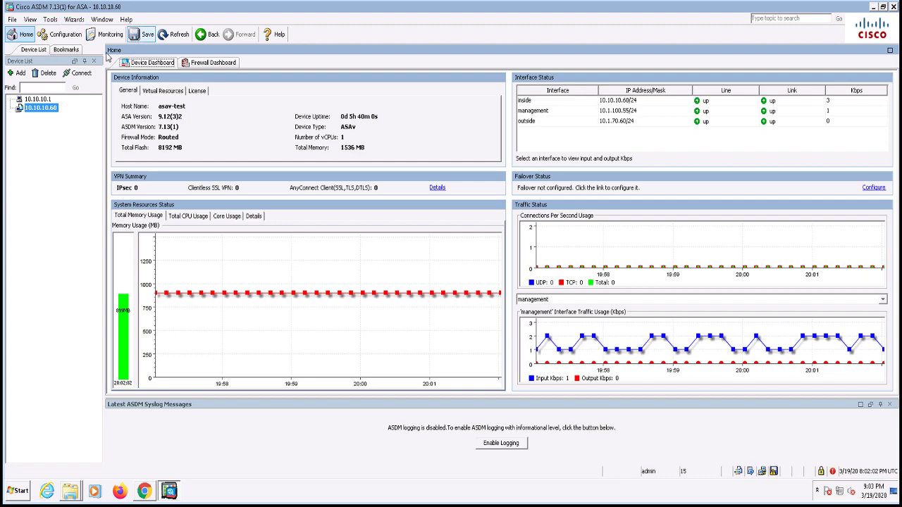
pyautogui.click(60, 37)
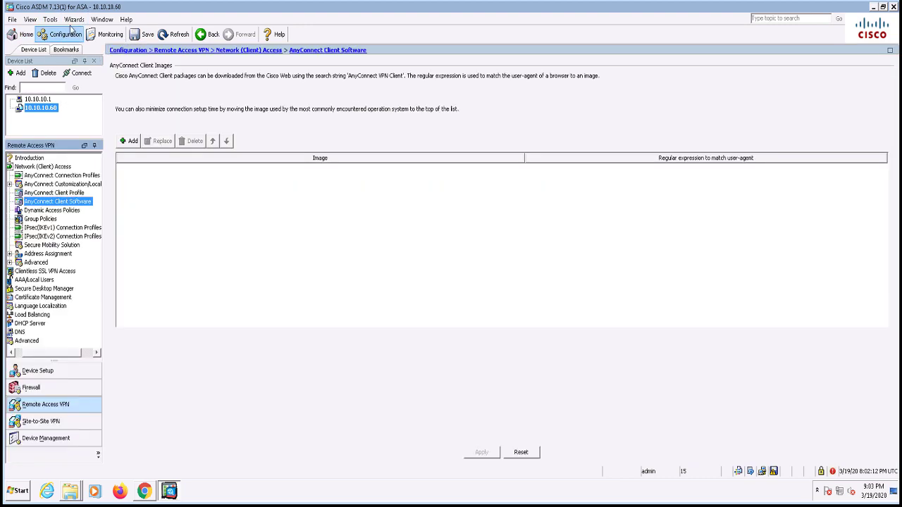
pyautogui.click(23, 169)
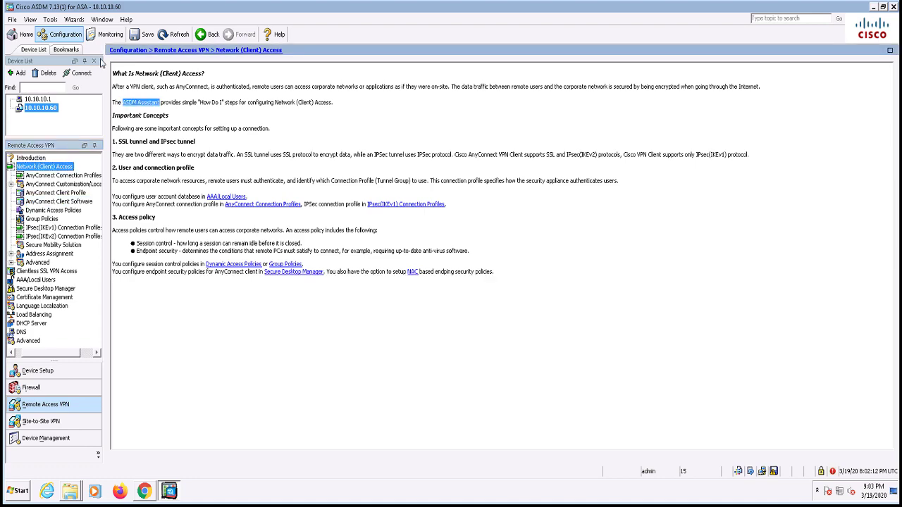
pyautogui.click(75, 20)
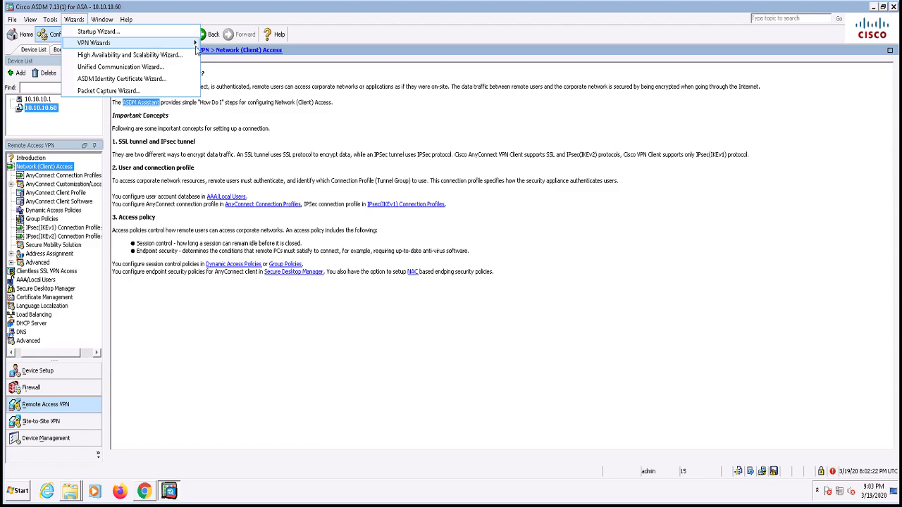
pyautogui.moveTo(199, 47)
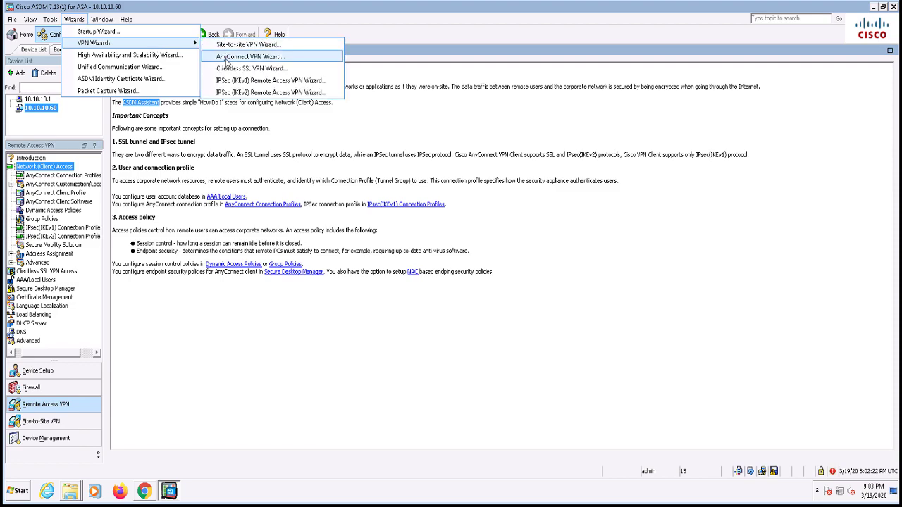
pyautogui.click(225, 59)
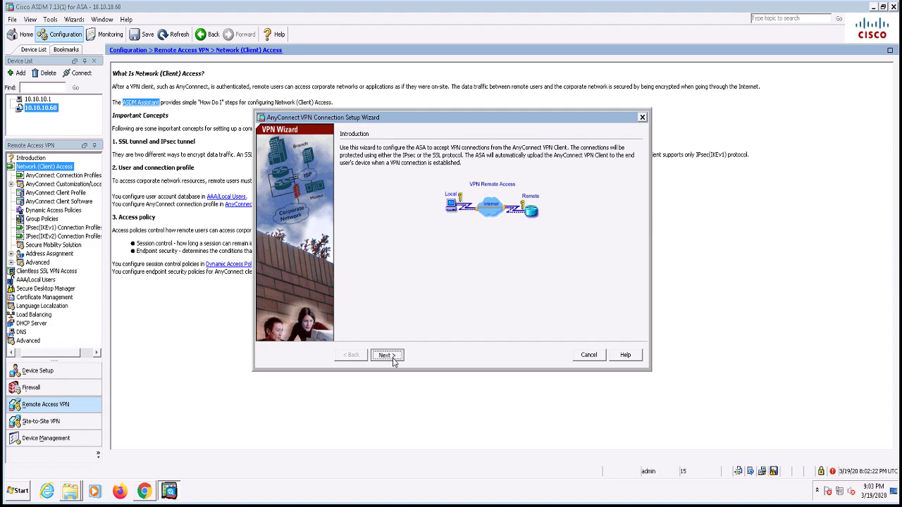
# Name the profile Acme-VPN on outside, disable IPsec to keep SSL only, with device certificate None
pyautogui.click(387, 355)
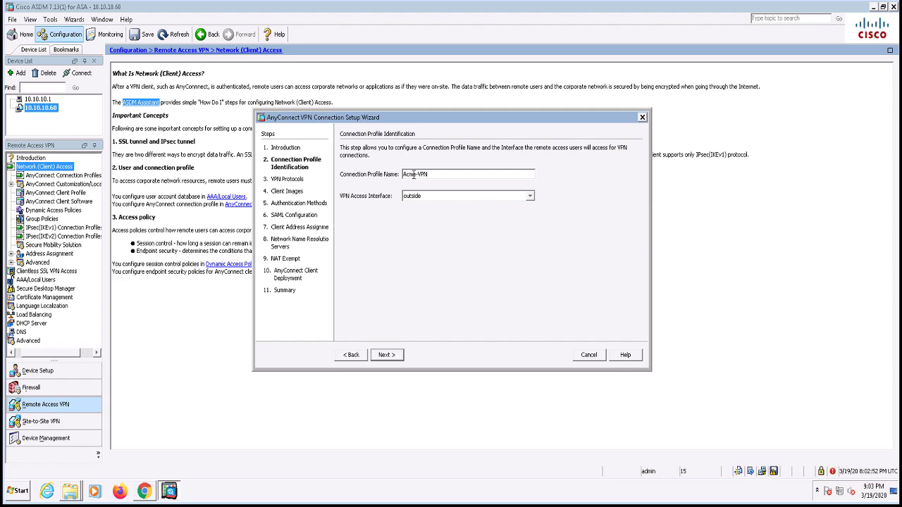
pyautogui.click(398, 357)
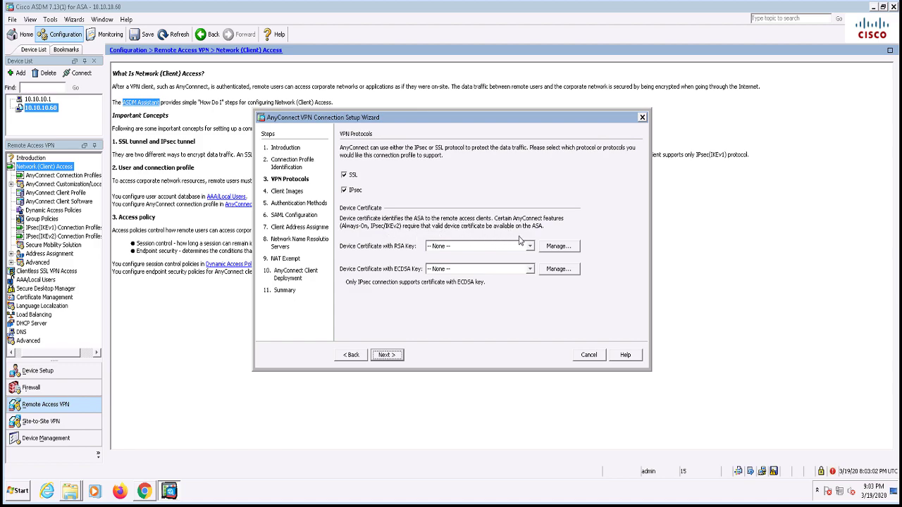
pyautogui.click(345, 190)
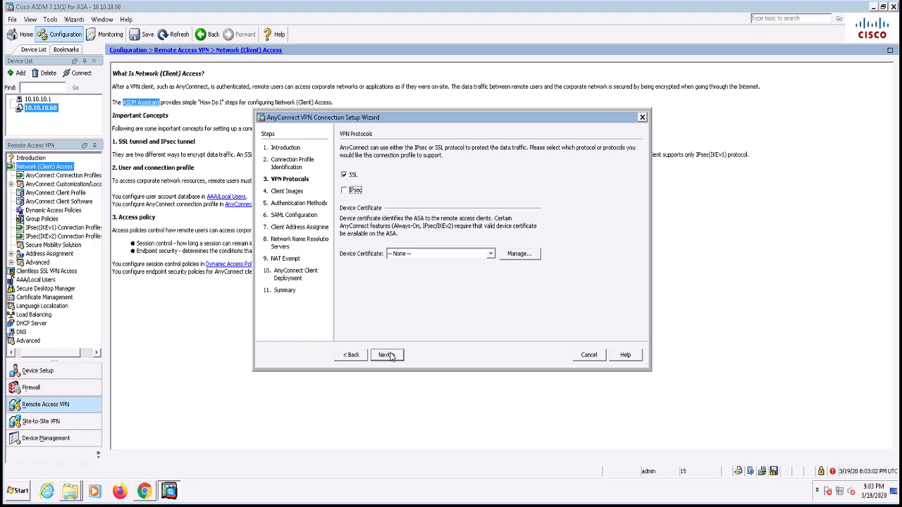
pyautogui.click(432, 255)
pyautogui.click(392, 356)
# Upload anyconnect-win-4.8.02045-webdeploy-k9.pkg from the local computer to the device's flash
pyautogui.click(396, 355)
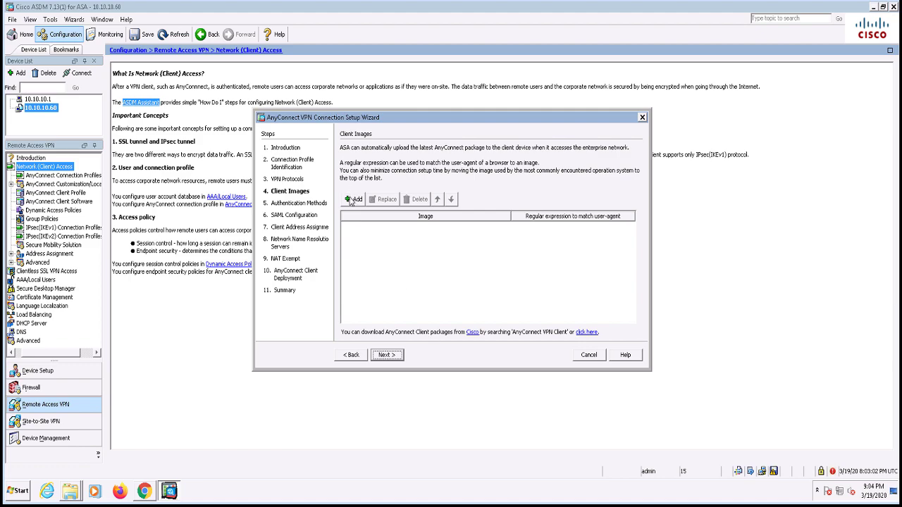
pyautogui.click(353, 200)
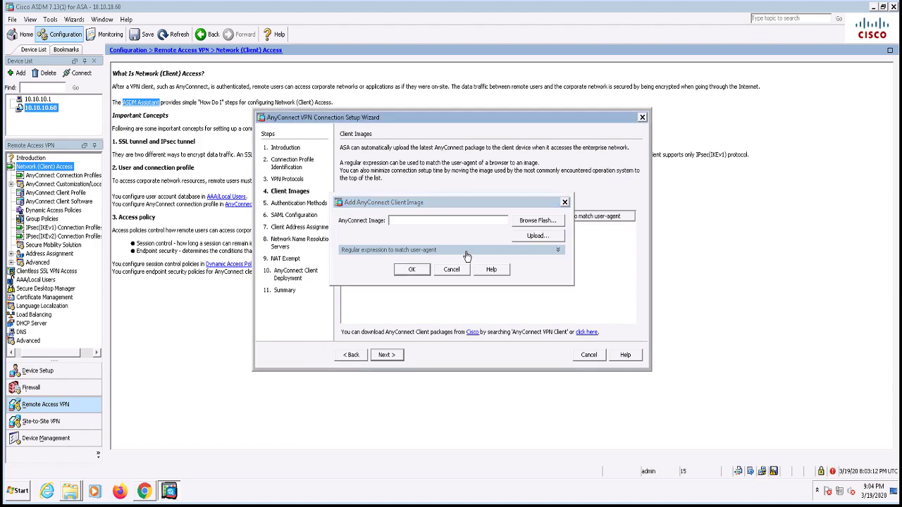
pyautogui.click(537, 236)
pyautogui.click(527, 236)
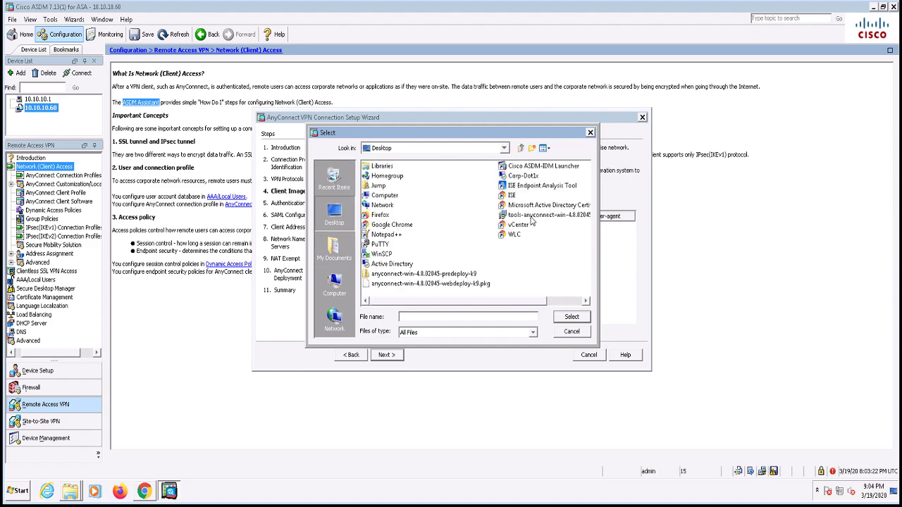
pyautogui.click(442, 284)
pyautogui.click(571, 318)
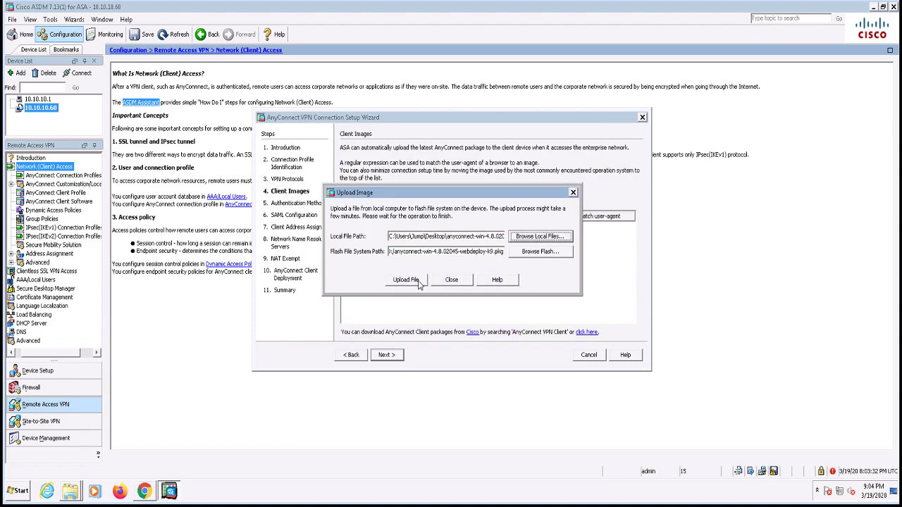
pyautogui.click(418, 283)
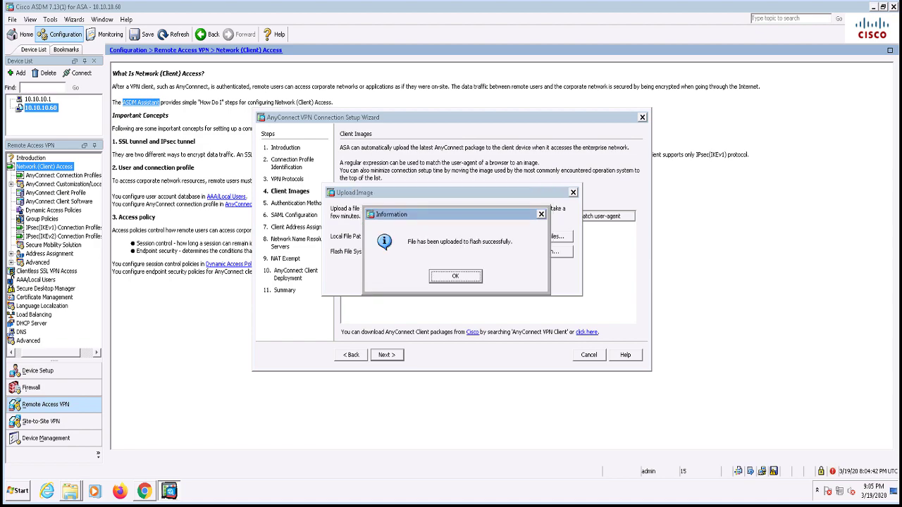
pyautogui.click(465, 275)
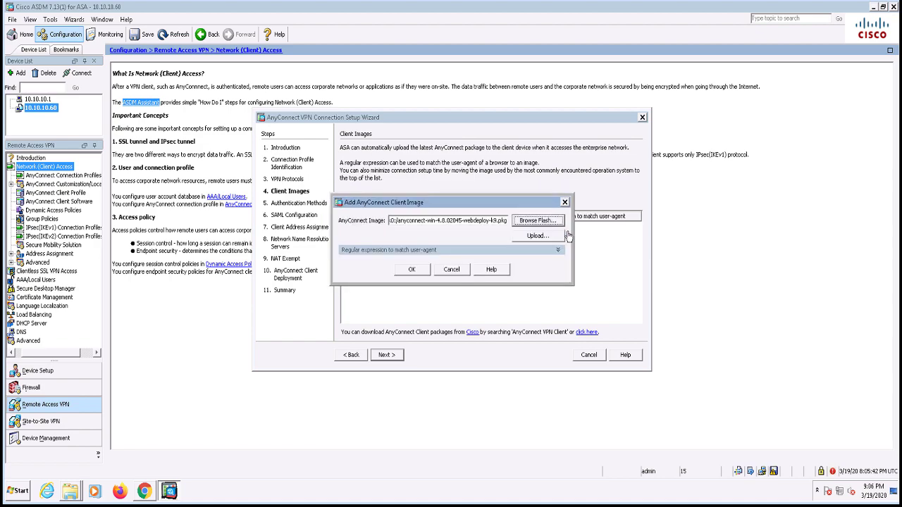
# Match the uploaded image to the Windows NT user agent and add it to the list
pyautogui.click(557, 252)
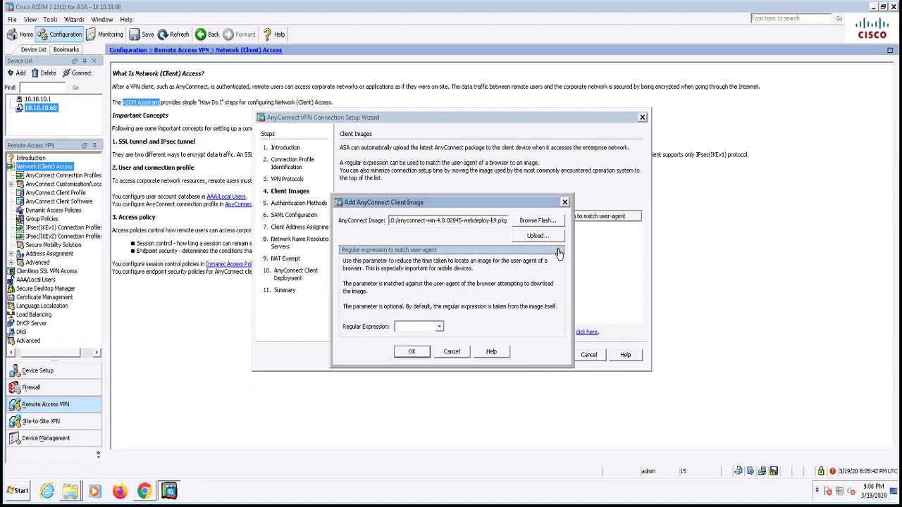
pyautogui.click(438, 330)
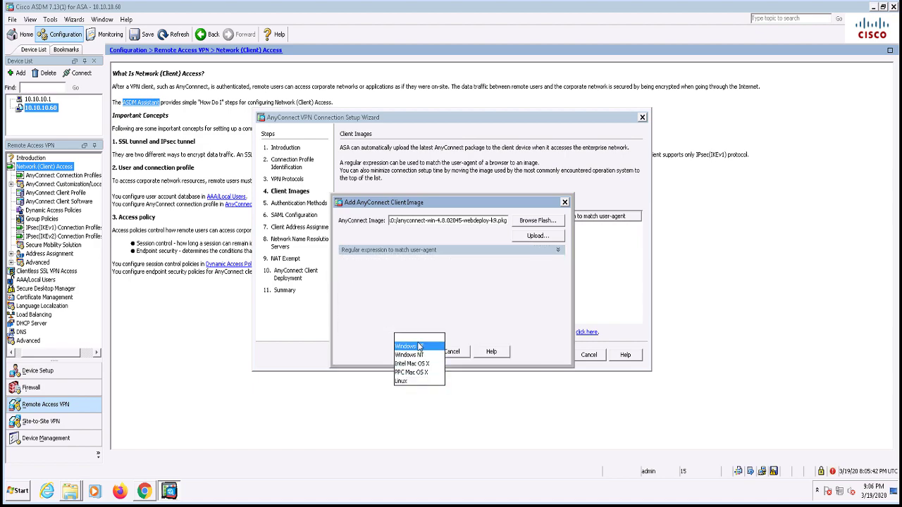
pyautogui.click(418, 355)
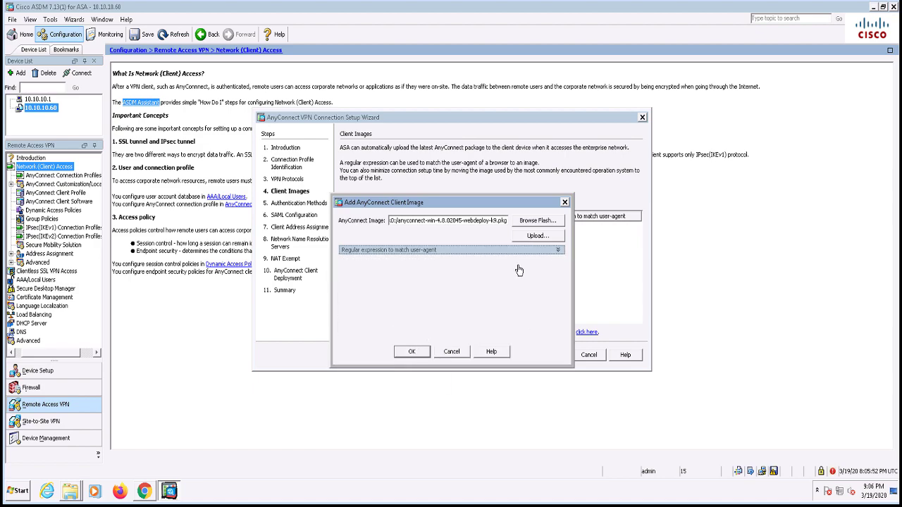
pyautogui.click(557, 250)
pyautogui.click(409, 352)
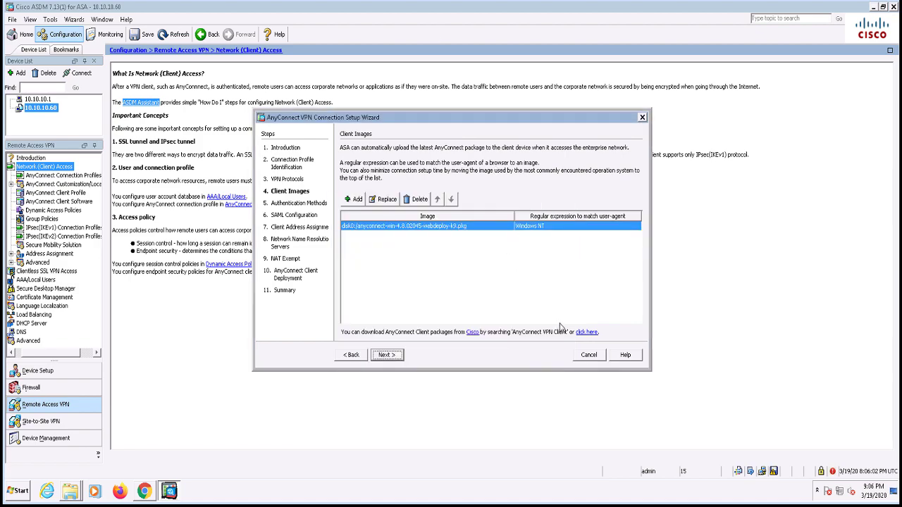
# Create server group ISE-RADIUS with protocol RADIUS and server 10.10.10.21 on the inside interface
pyautogui.click(386, 355)
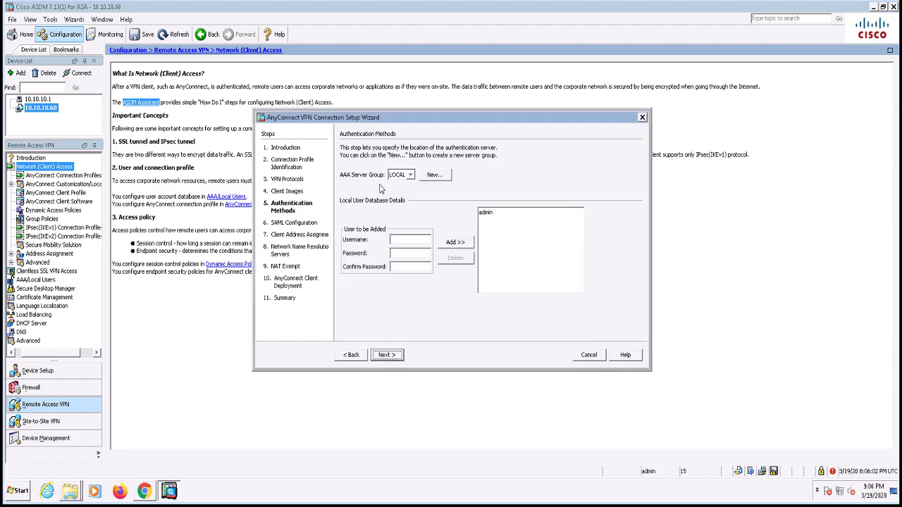
pyautogui.click(403, 176)
pyautogui.click(403, 177)
pyautogui.click(435, 175)
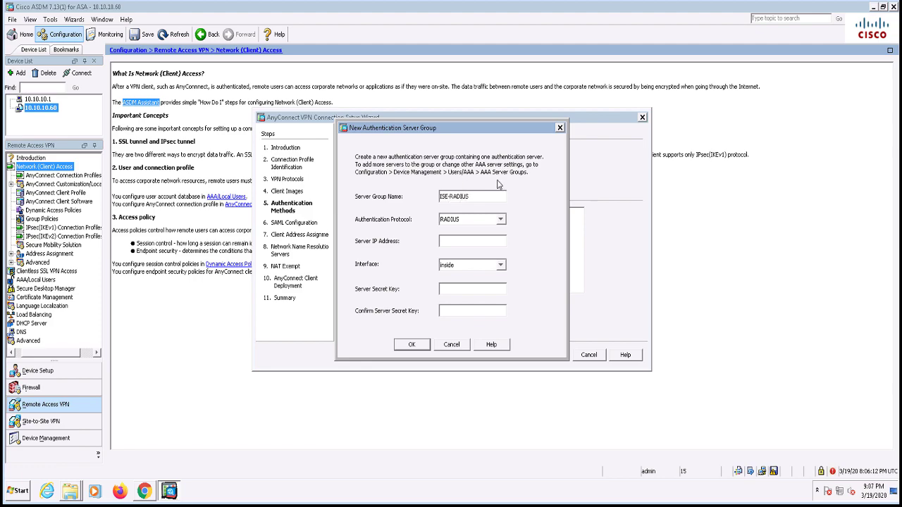
pyautogui.click(465, 219)
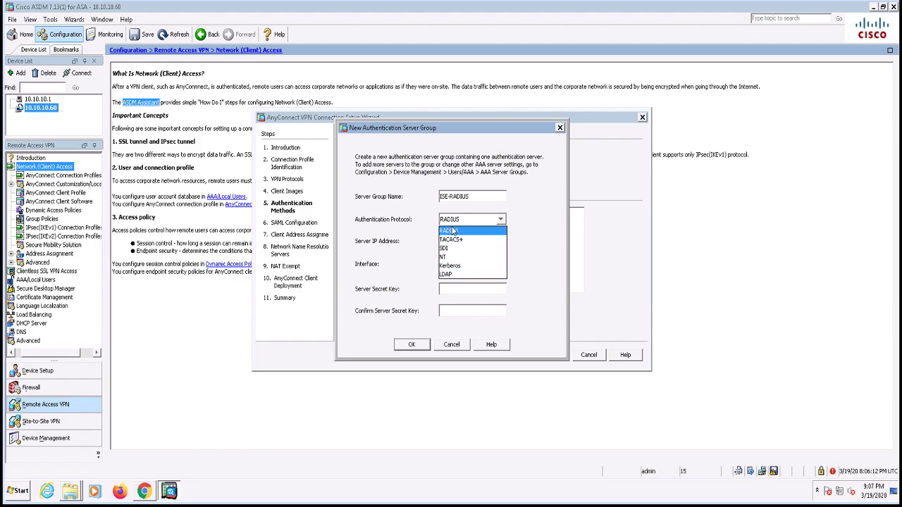
pyautogui.click(513, 245)
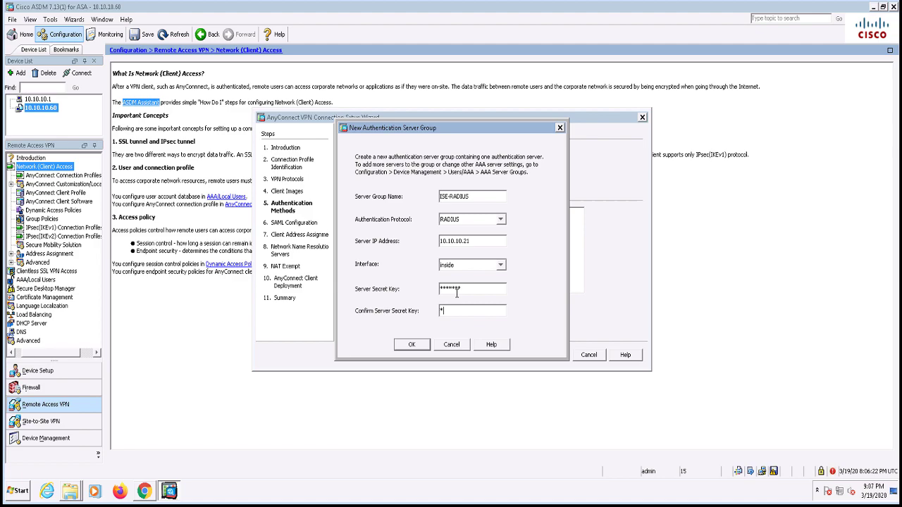
pyautogui.click(412, 344)
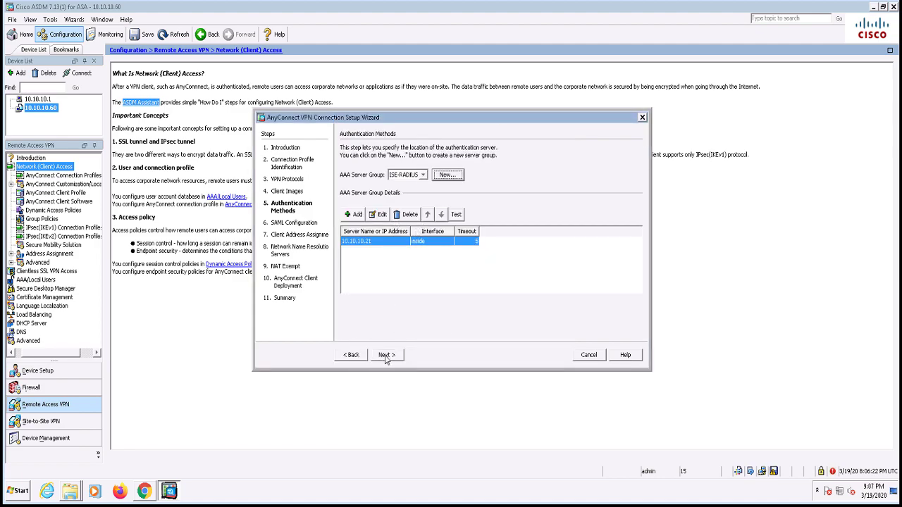
# Review server 10.10.10.21's settings in AAA server group management, leaving them unchanged
pyautogui.click(386, 357)
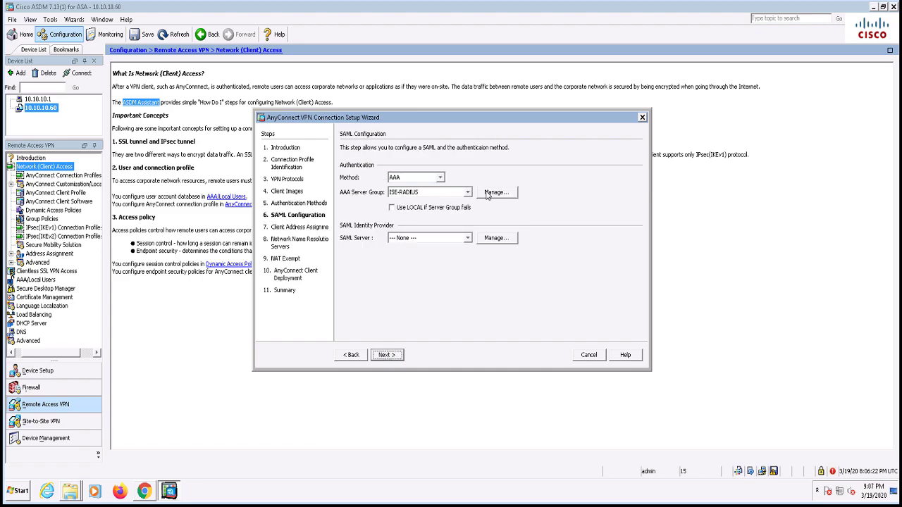
pyautogui.click(487, 195)
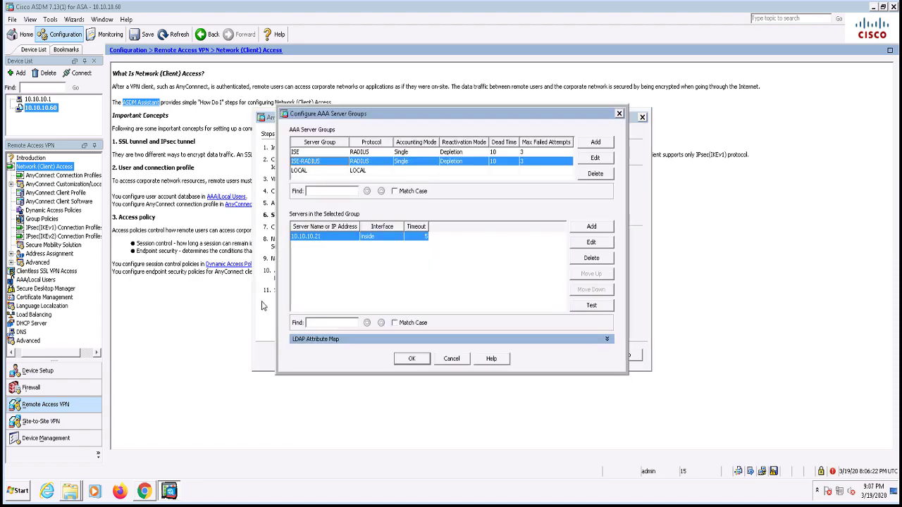
pyautogui.click(582, 246)
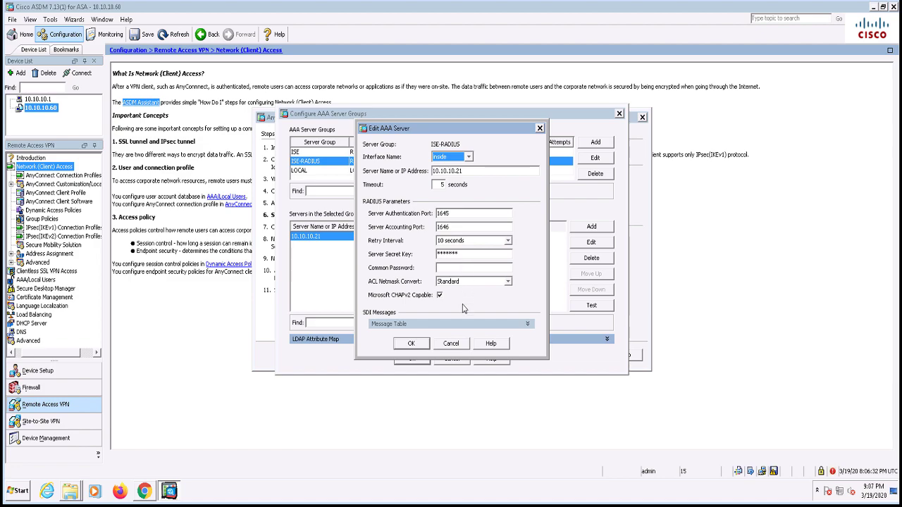
pyautogui.click(454, 345)
# Enable 24-hour interim accounting updates and dynamic authorization on port 1700 for ISE-RADIUS
pyautogui.click(594, 159)
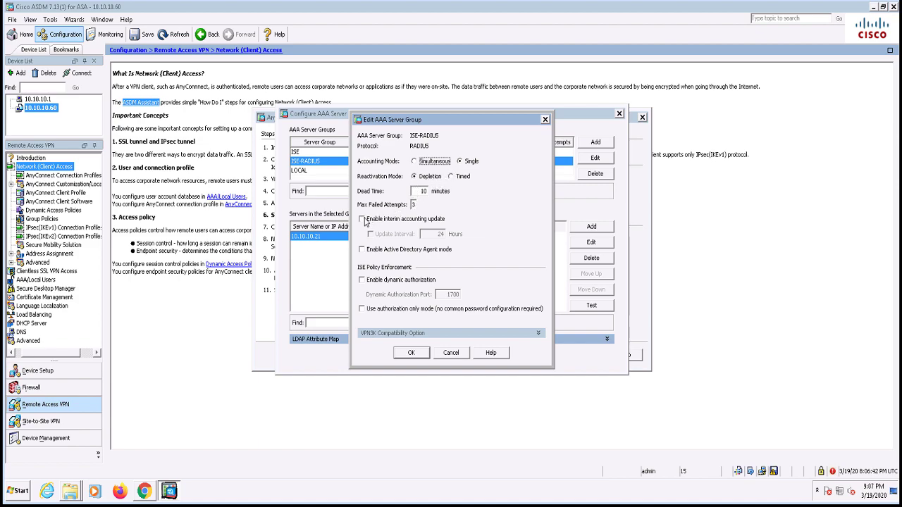
pyautogui.click(362, 219)
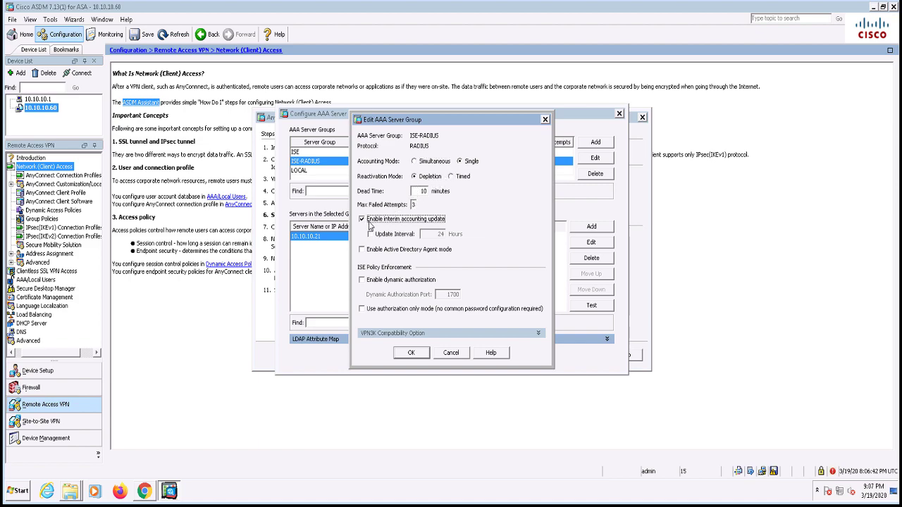
pyautogui.click(372, 235)
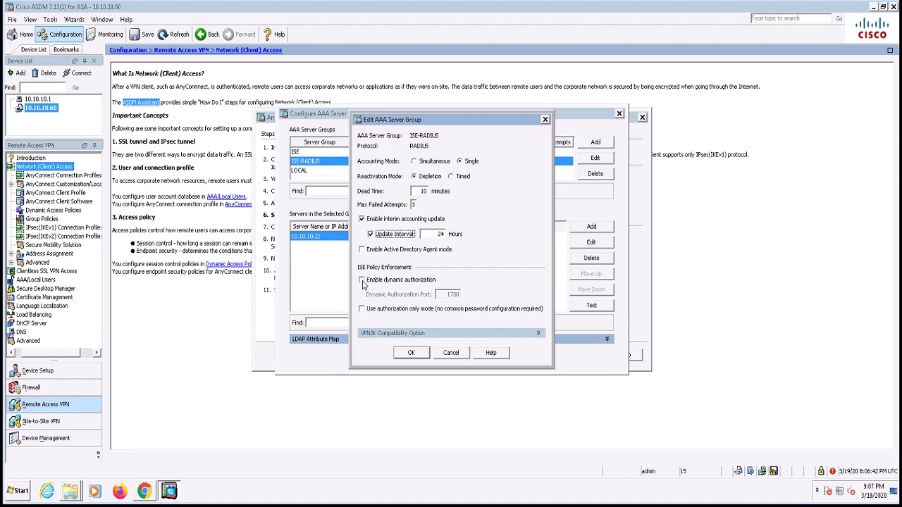
pyautogui.click(362, 280)
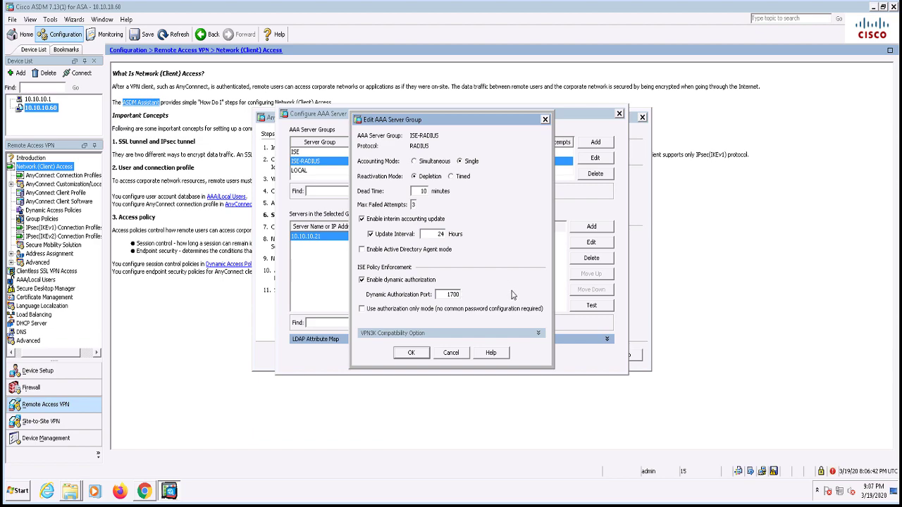
pyautogui.click(413, 354)
pyautogui.click(410, 358)
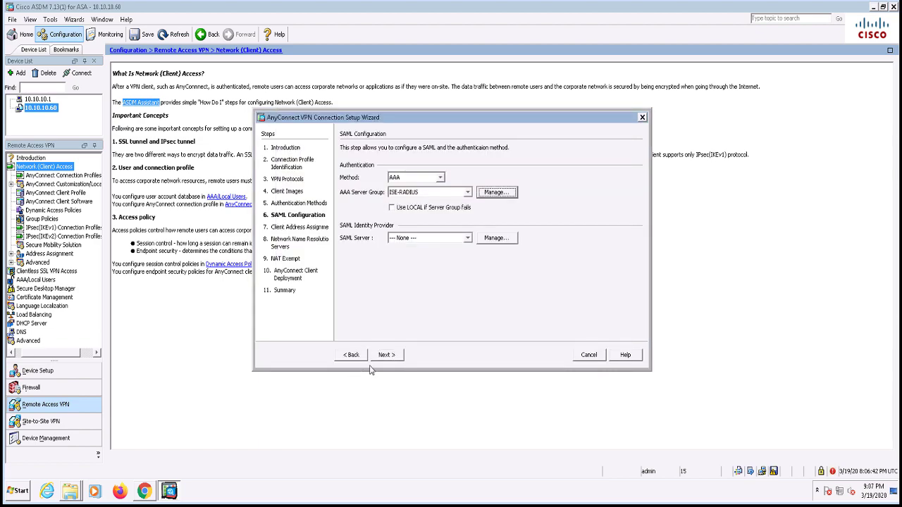
# Leave the SAML server as None and cancel out of adding an SSO server
pyautogui.click(467, 237)
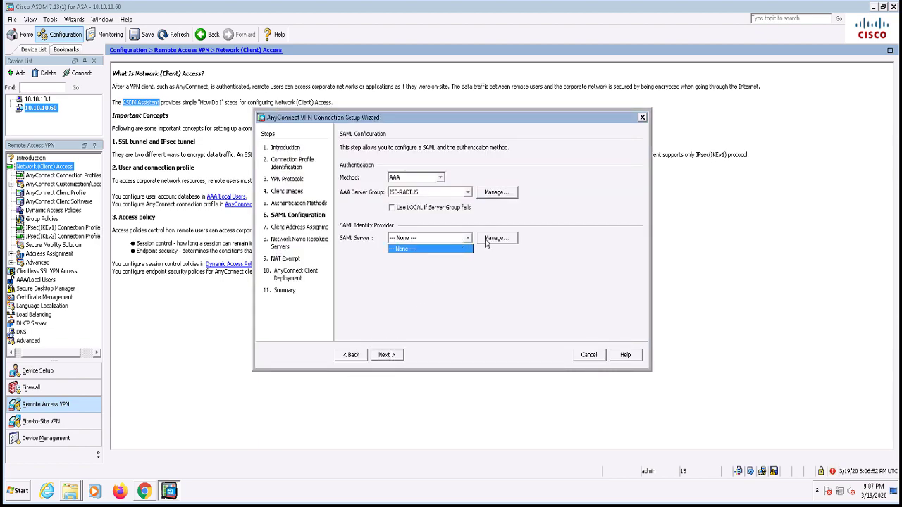
pyautogui.click(363, 281)
pyautogui.click(494, 240)
pyautogui.click(208, 160)
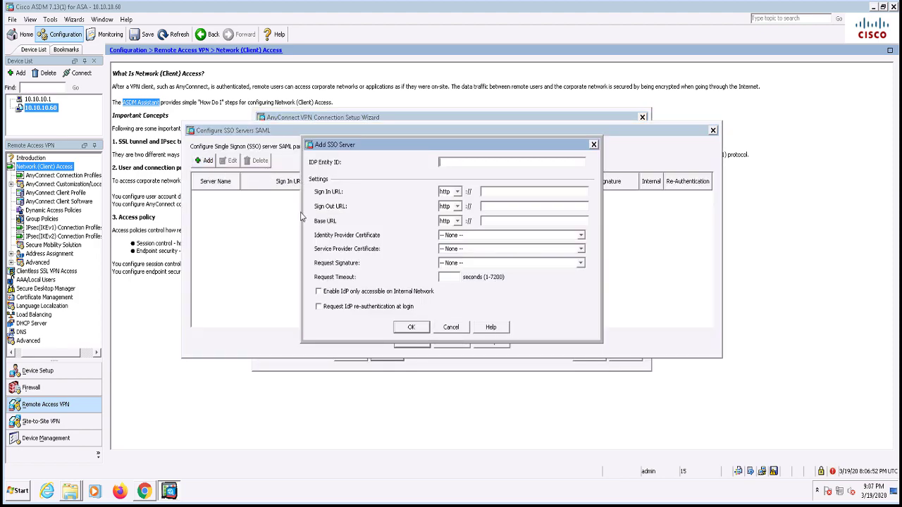
pyautogui.click(451, 327)
pyautogui.click(452, 344)
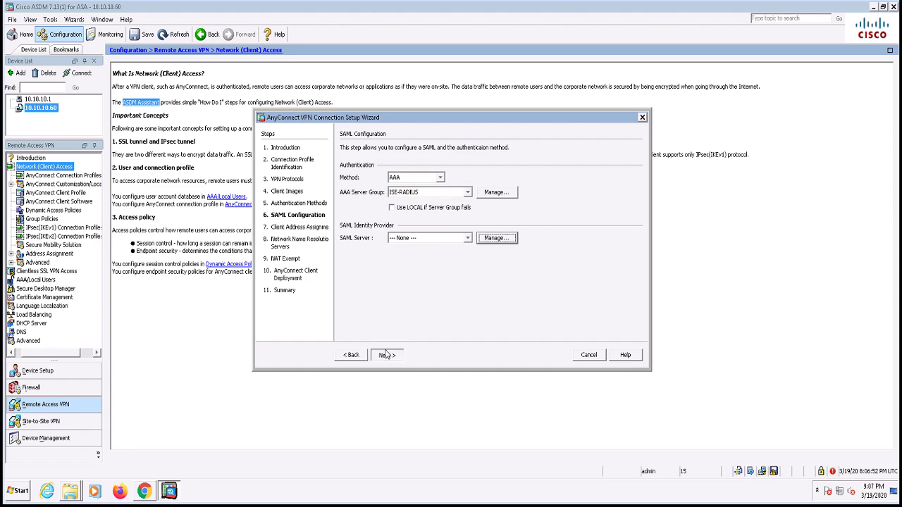
# Create IPv4 pool VPN-Pool-1 spanning 10.1.30.1–10.1.30.50 with mask 255.255.255.0
pyautogui.click(386, 355)
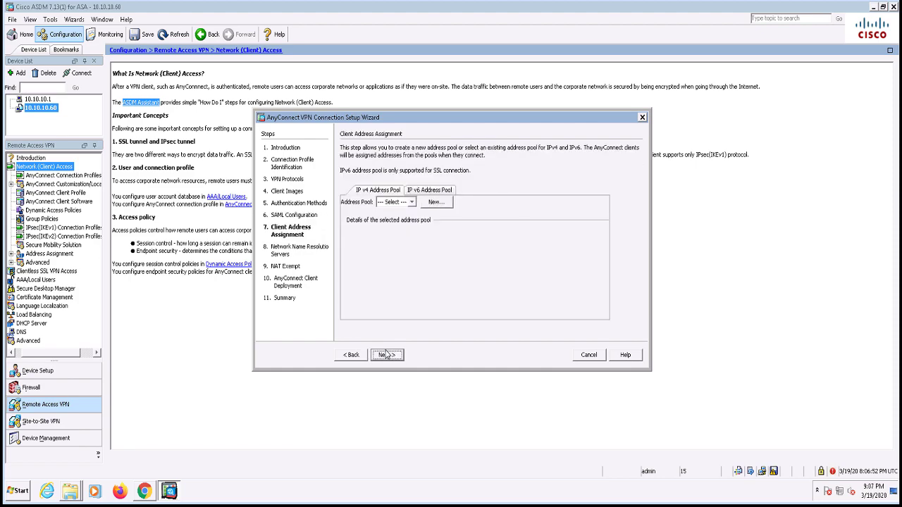
pyautogui.click(435, 203)
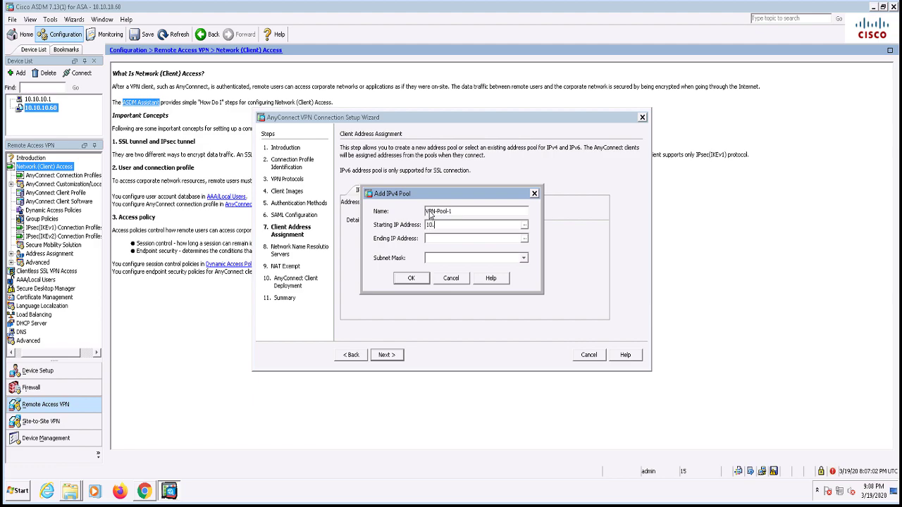
pyautogui.write('10.1.30.1')
pyautogui.click(412, 278)
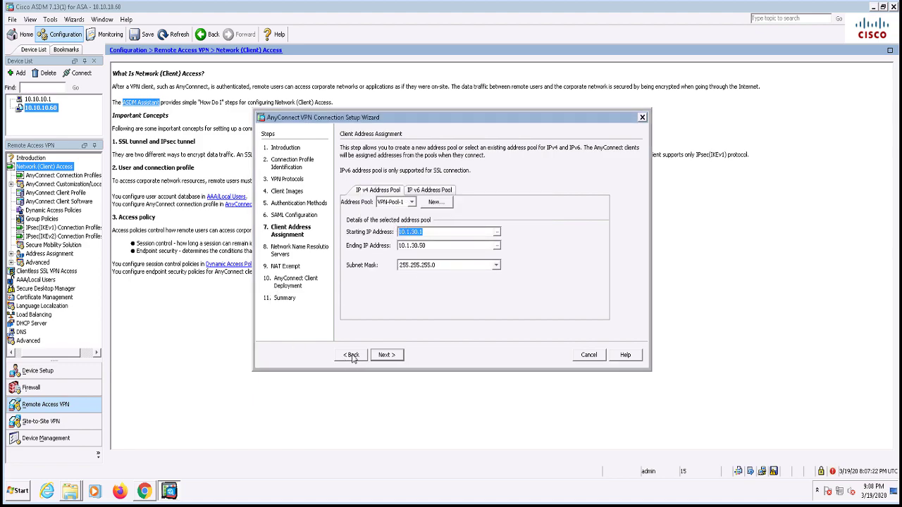
pyautogui.click(385, 356)
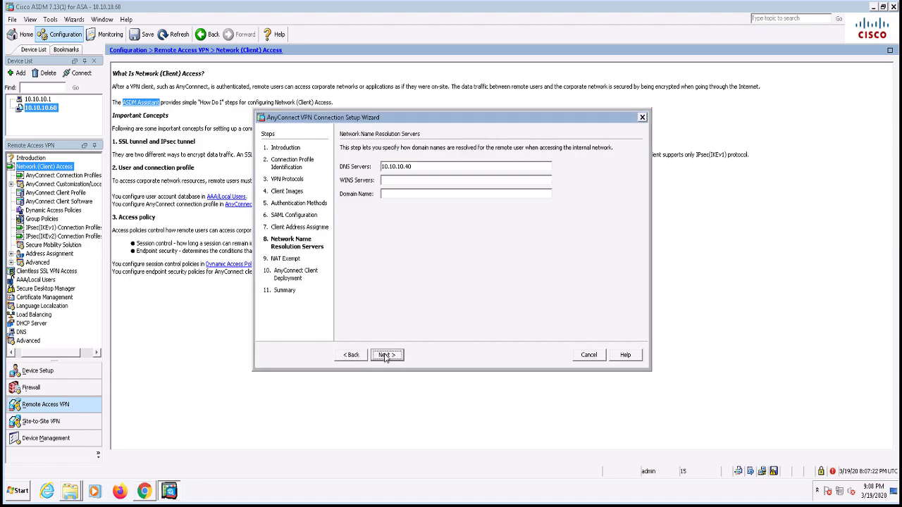
# Set the domain name to securitydemo.net alongside DNS server 10.10.10.40
pyautogui.moveTo(412, 167); pyautogui.dragTo(370, 166)
pyautogui.click(414, 194)
pyautogui.write('securitydemo')
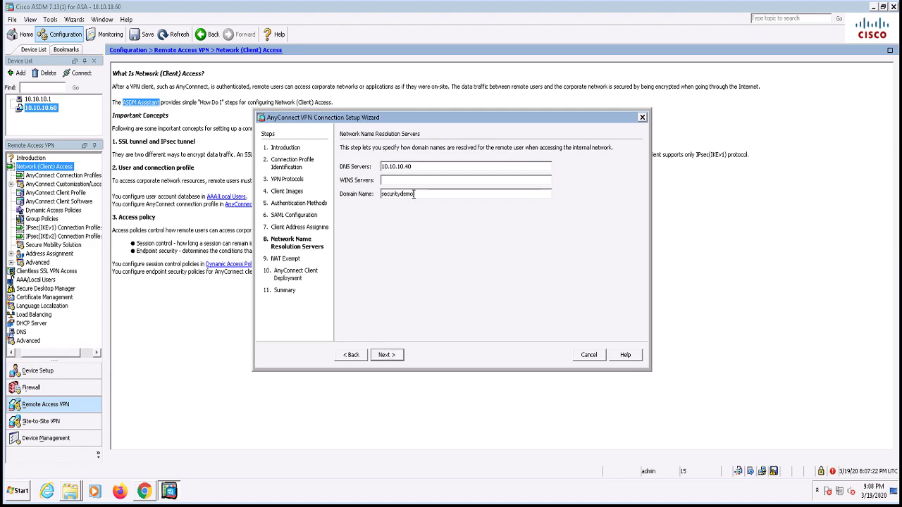
pyautogui.write('.net')
pyautogui.click(390, 358)
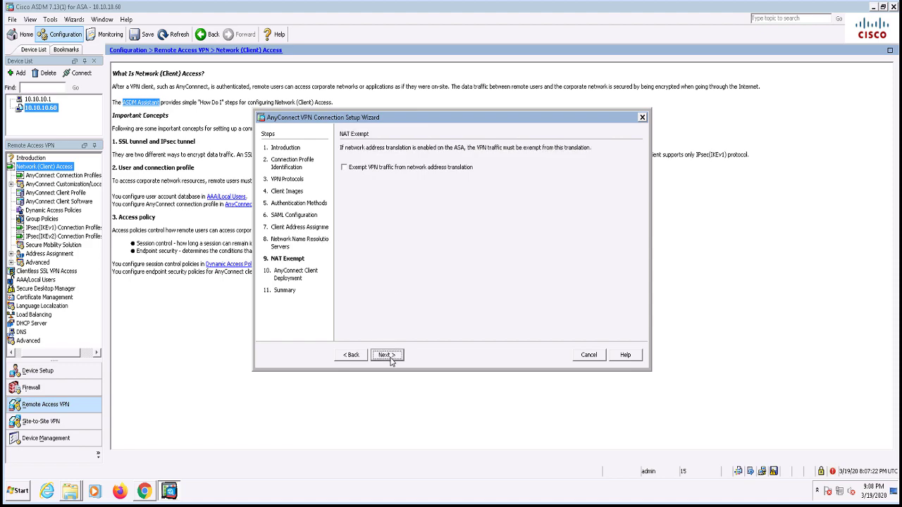
# Exempt VPN traffic from NAT, then finish the wizard and send the commands to the device
pyautogui.click(344, 168)
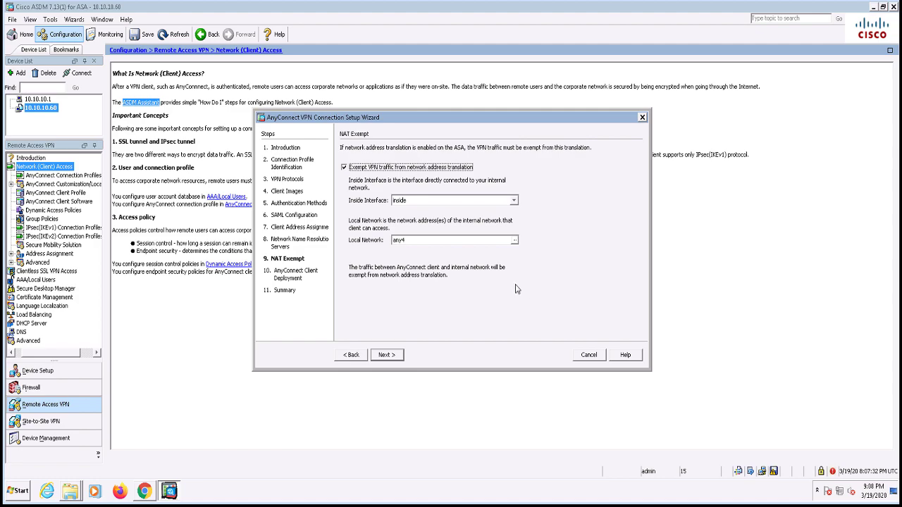
pyautogui.click(387, 357)
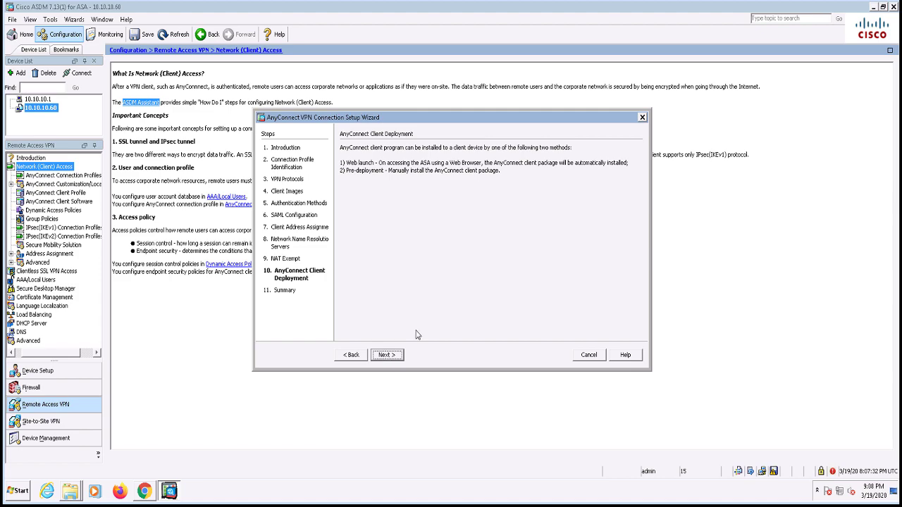
pyautogui.click(397, 357)
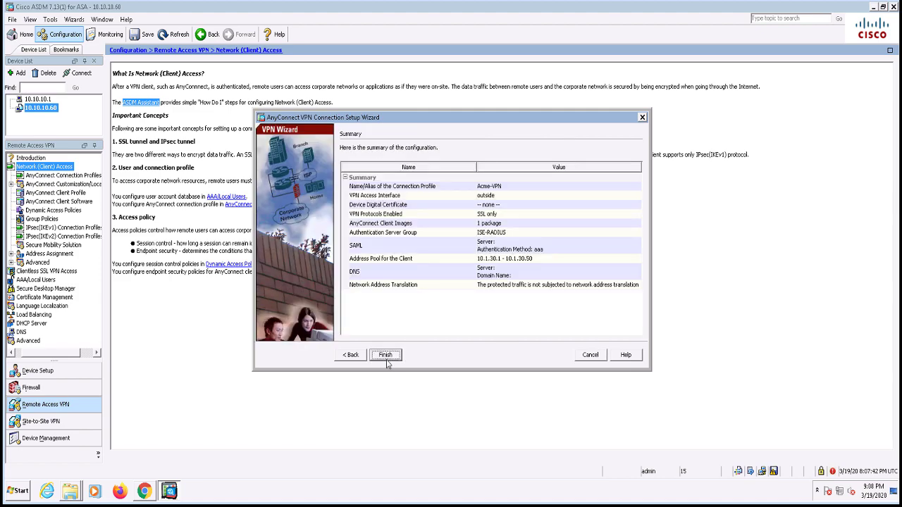
pyautogui.click(391, 356)
pyautogui.click(394, 347)
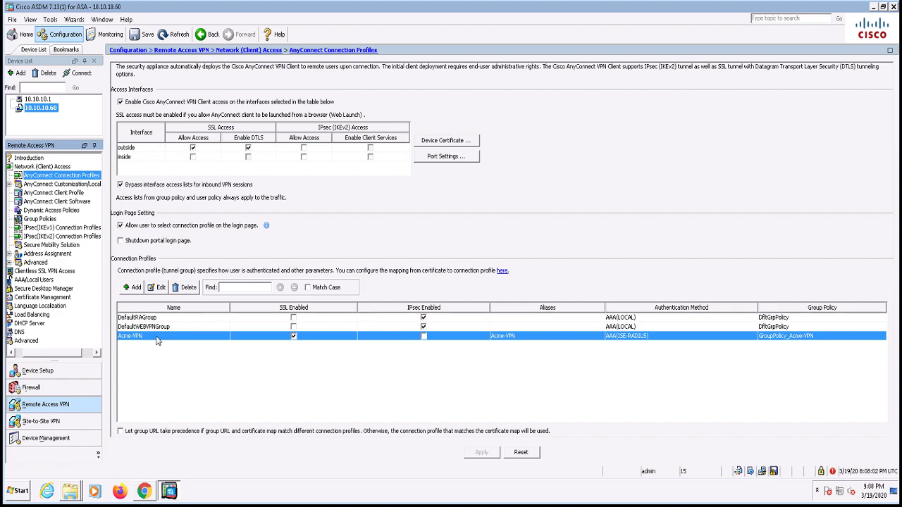
# Set GroupPolicy_Acme-VPN's banner to 'This is Acme Corp's Banner. Please don't log in without permission'
pyautogui.click(31, 221)
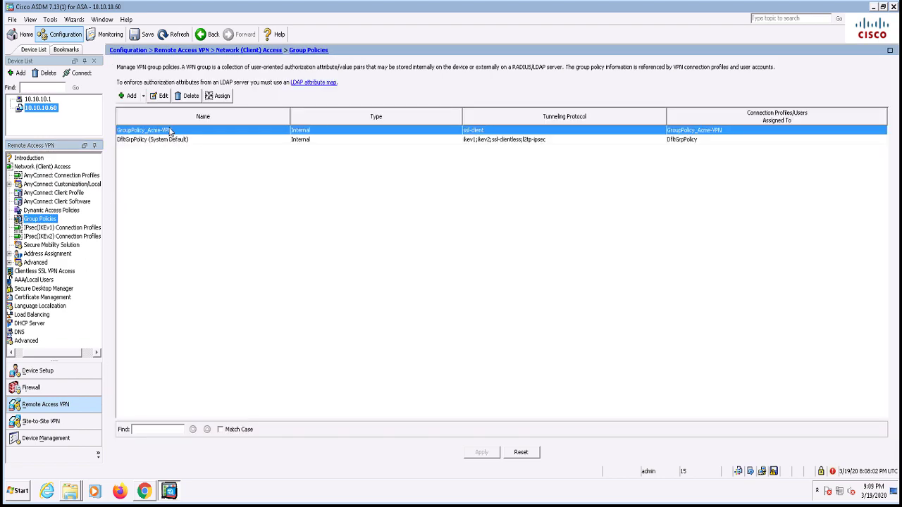
pyautogui.click(159, 96)
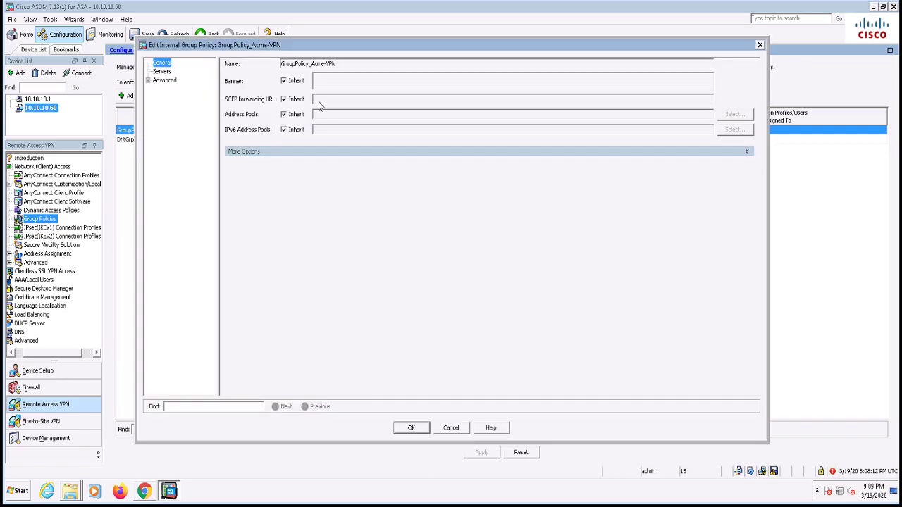
pyautogui.click(283, 80)
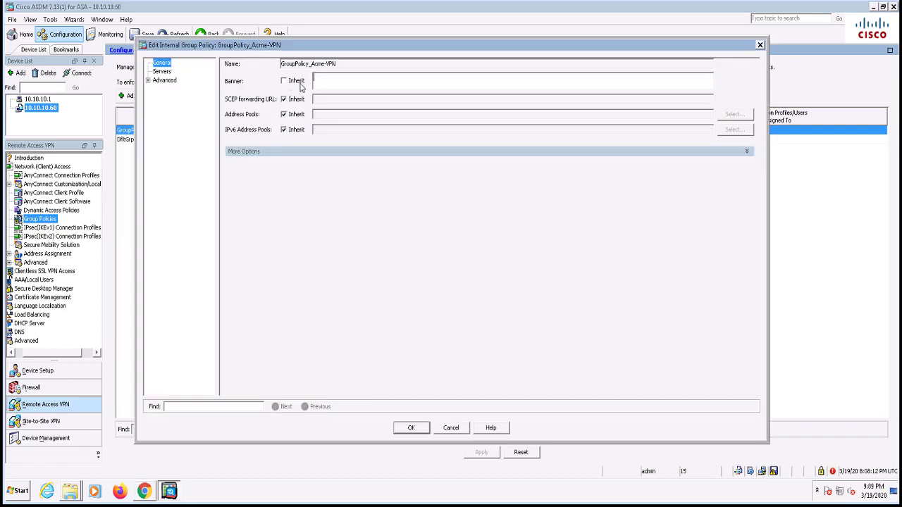
pyautogui.click(384, 82)
pyautogui.write("This is Acme Corp's Banner. Please don't log in without permission.")
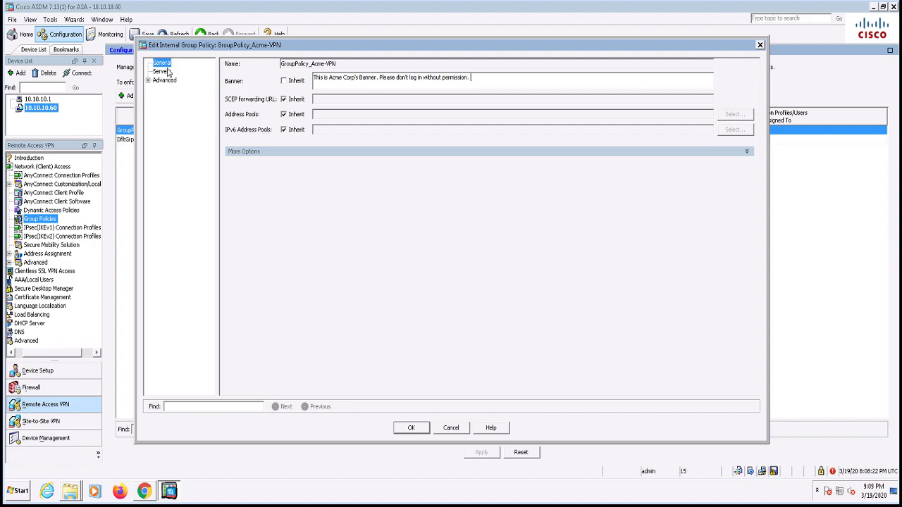
pyautogui.click(166, 71)
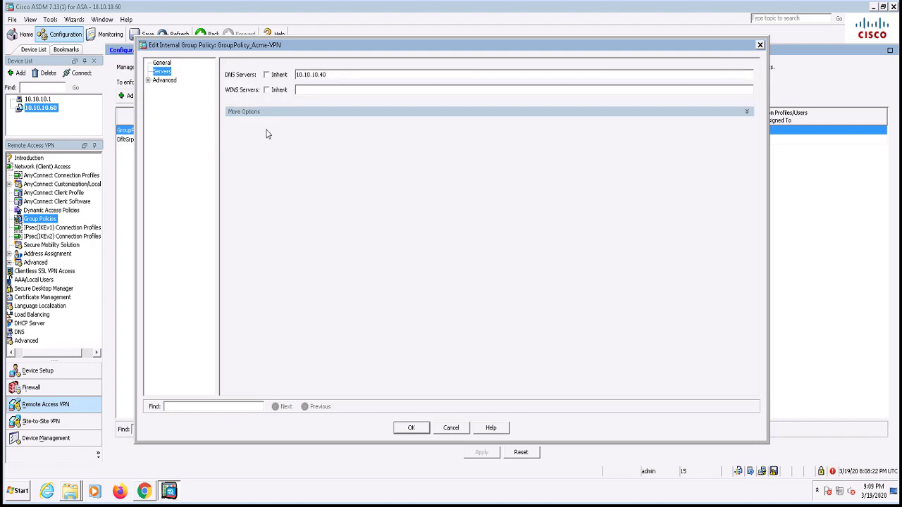
# Check the securitydemo.net default domain under More Options, then go to Advanced > Split Tunneling
pyautogui.click(454, 113)
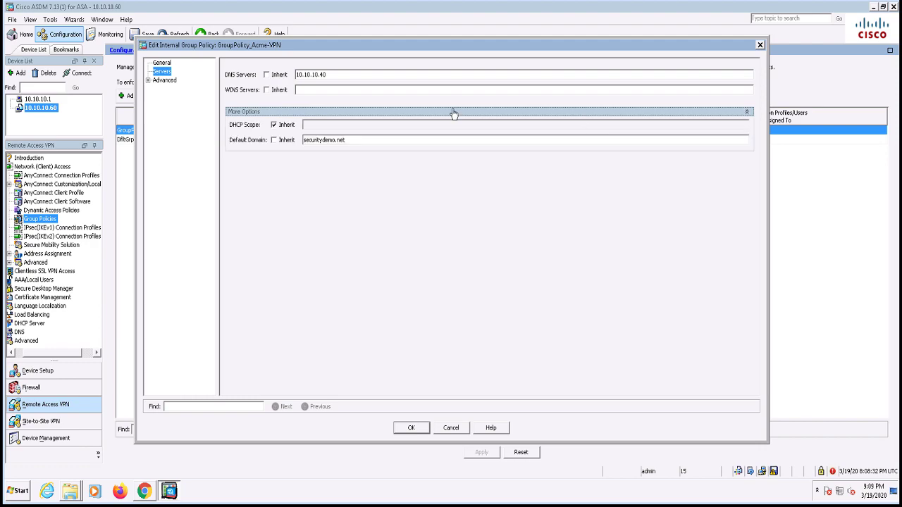
pyautogui.click(149, 81)
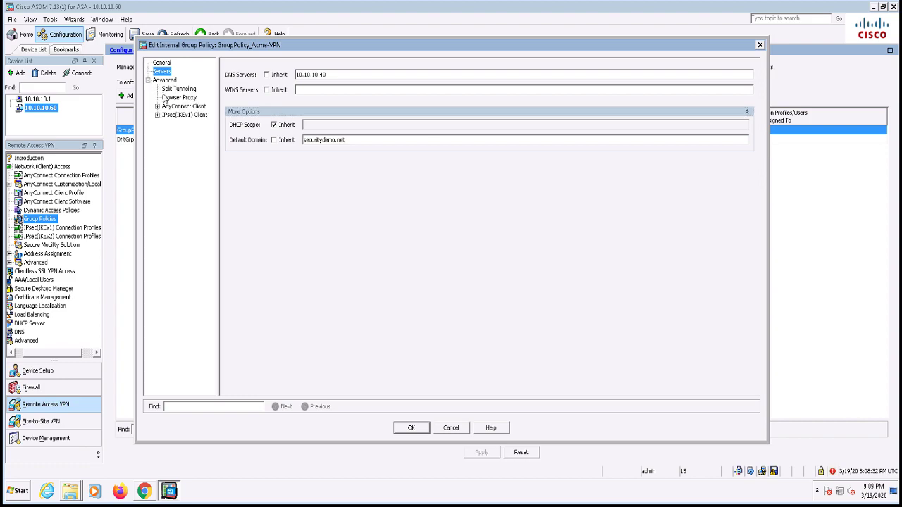
pyautogui.click(170, 91)
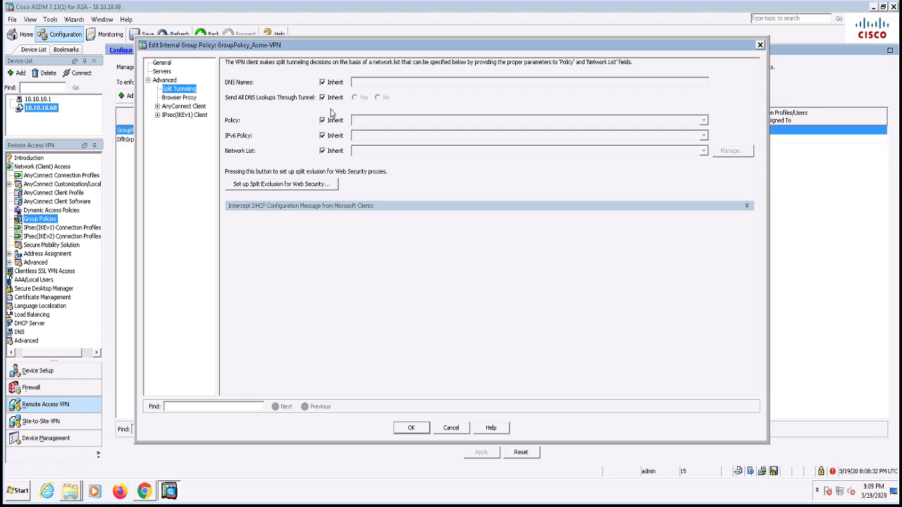
# Stop inheriting the split tunneling policy and set it to Tunnel Network List Below
pyautogui.click(323, 120)
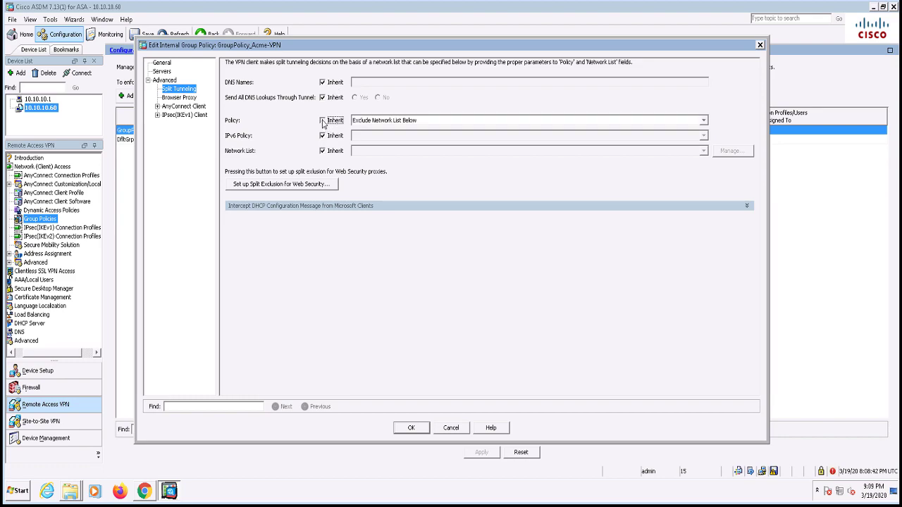
pyautogui.click(395, 121)
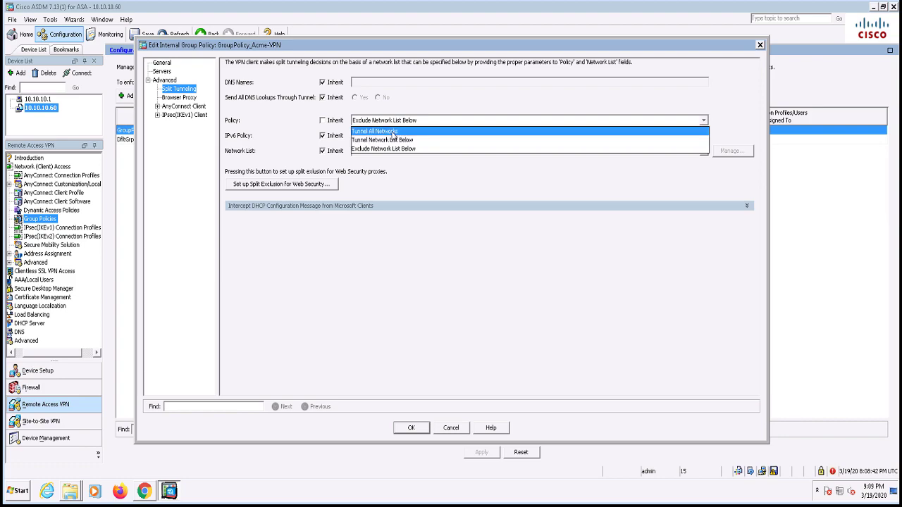
pyautogui.click(393, 131)
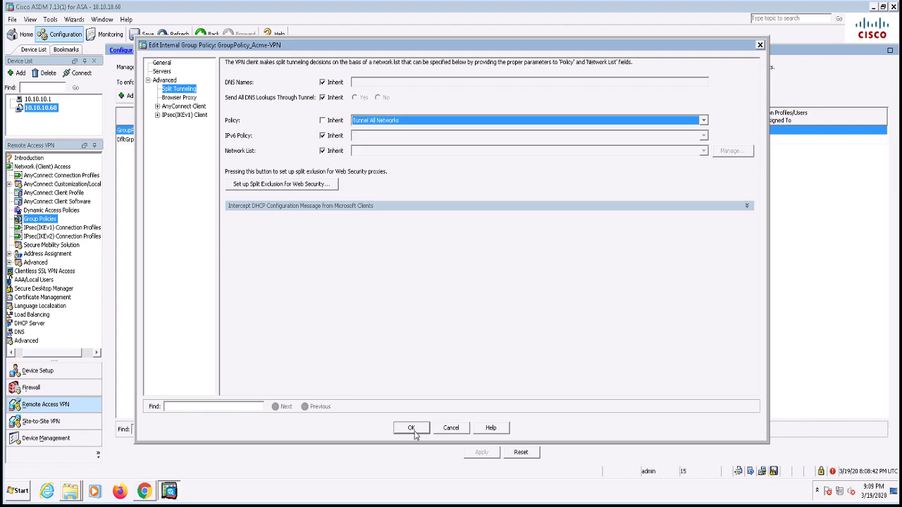
pyautogui.click(384, 122)
pyautogui.click(392, 139)
# Use the Split-Tunnel network list, confirm its inside-network/24 entry, and save the policy
pyautogui.click(323, 151)
pyautogui.click(557, 150)
pyautogui.click(558, 160)
pyautogui.click(730, 152)
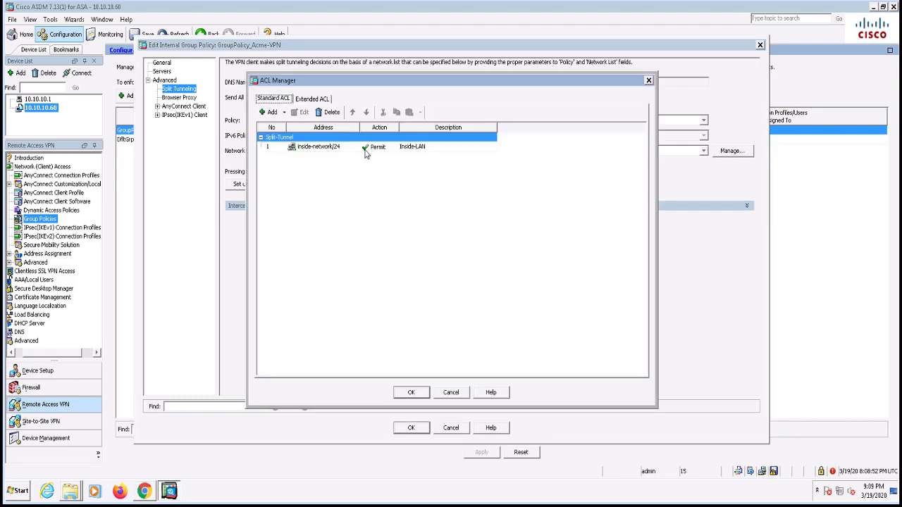
pyautogui.click(414, 393)
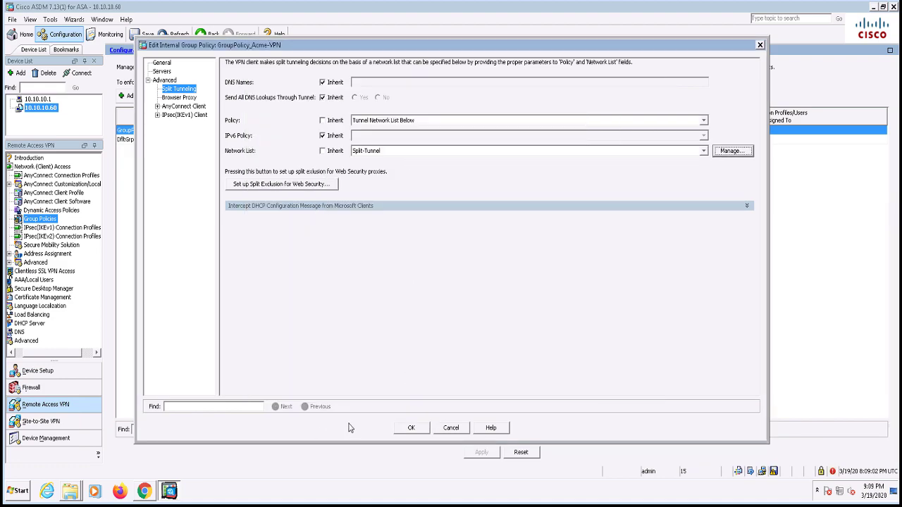
pyautogui.click(398, 430)
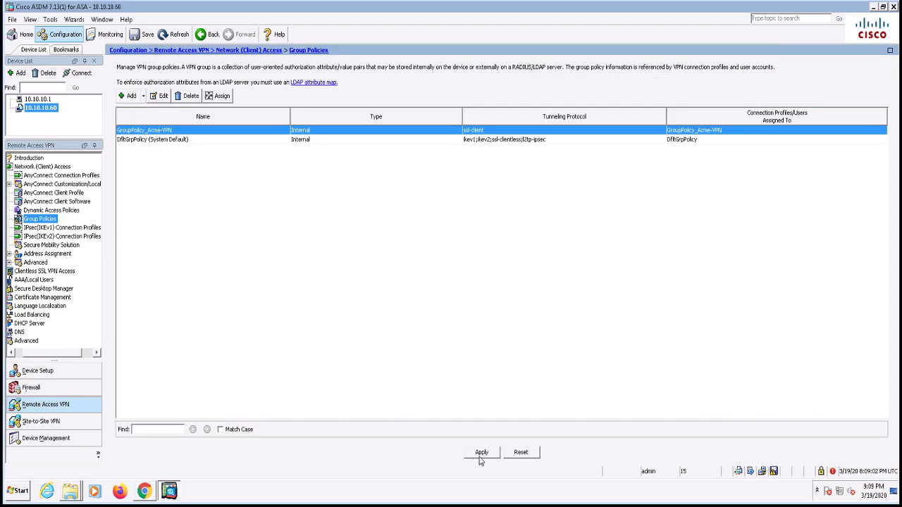
# Apply the GroupPolicy_Acme-VPN changes and send the previewed CLI commands to the device
pyautogui.click(479, 456)
pyautogui.click(386, 347)
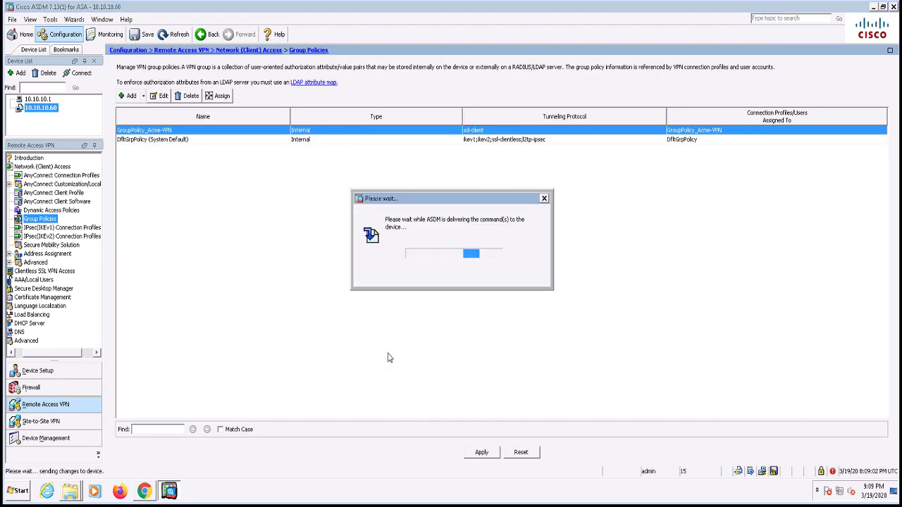